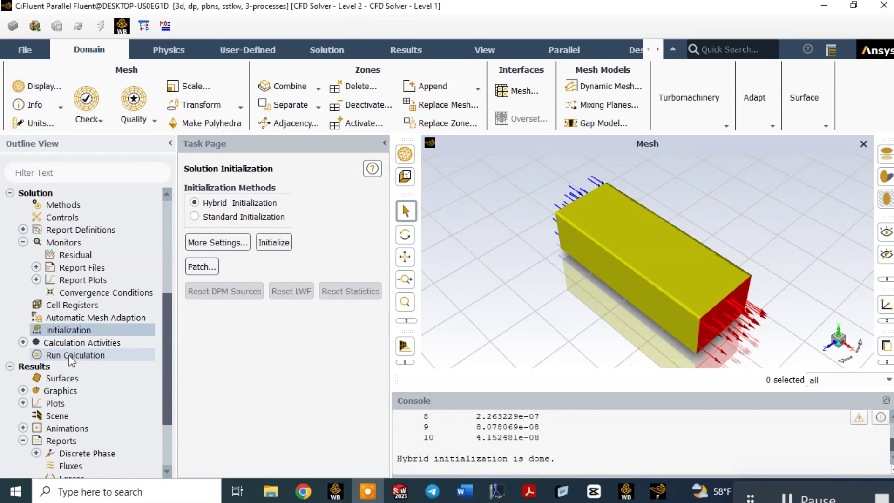
# - Set the number of iterations to 100 and start the calculation
pyautogui.click(70, 357)
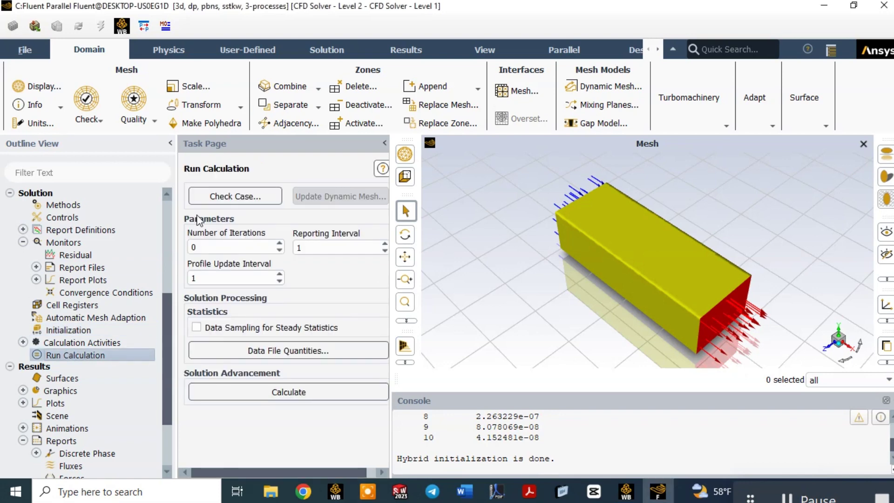
pyautogui.click(192, 246)
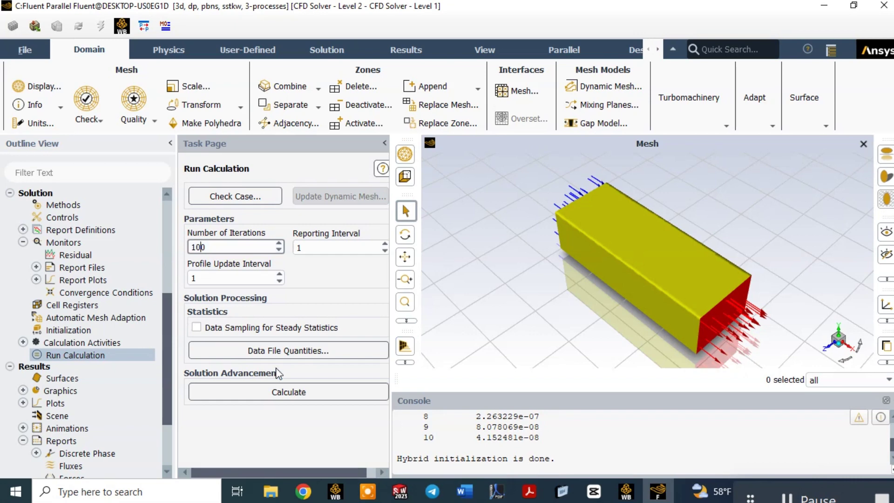
pyautogui.click(269, 396)
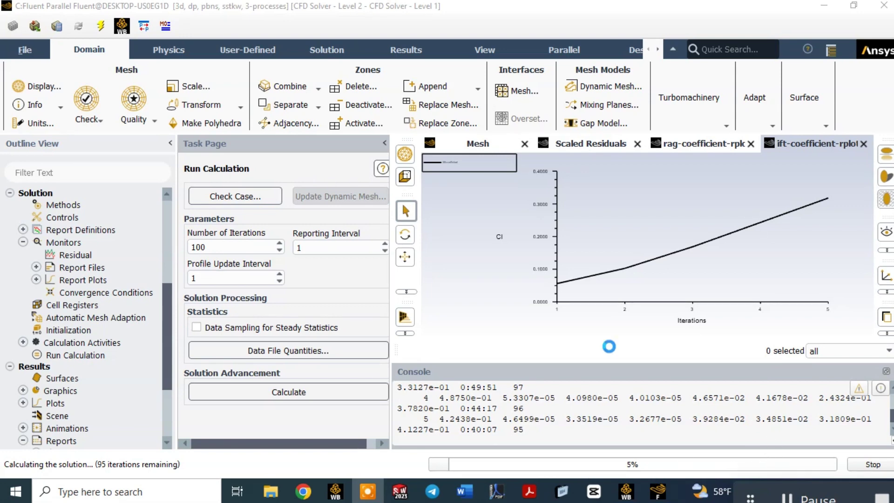
# - Monitor the scaled residuals, drag-coefficient and lift-coefficient plots while the solution is calculating
pyautogui.click(391, 467)
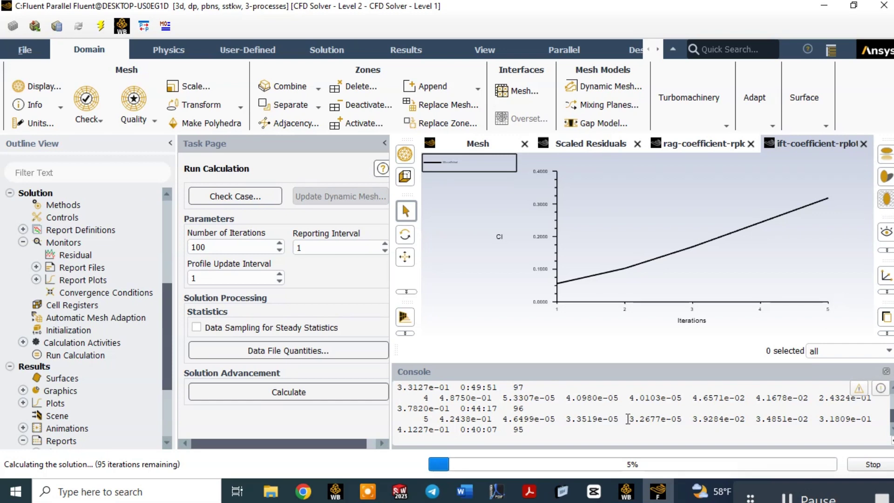
pyautogui.click(700, 144)
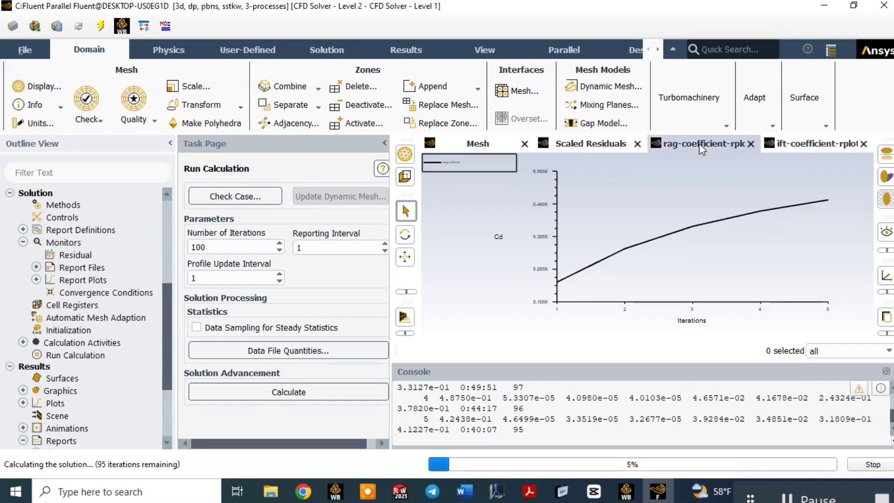
pyautogui.click(595, 144)
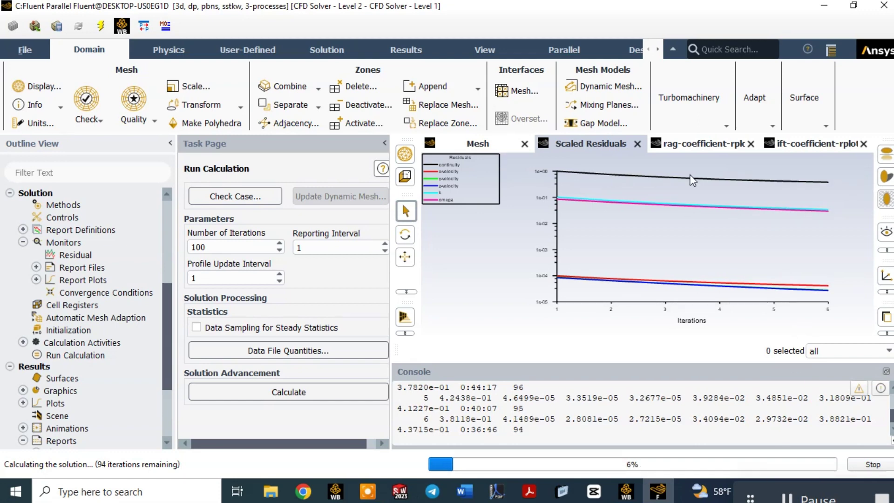
pyautogui.click(689, 148)
pyautogui.click(796, 146)
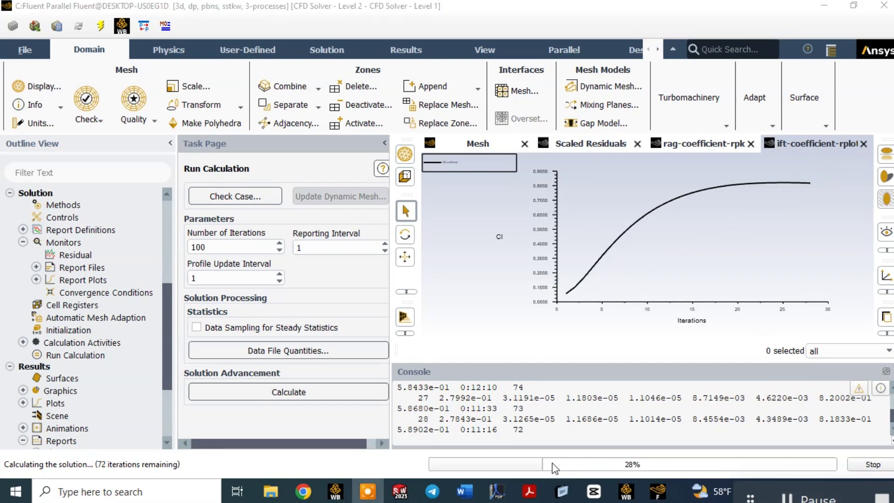
pyautogui.click(410, 461)
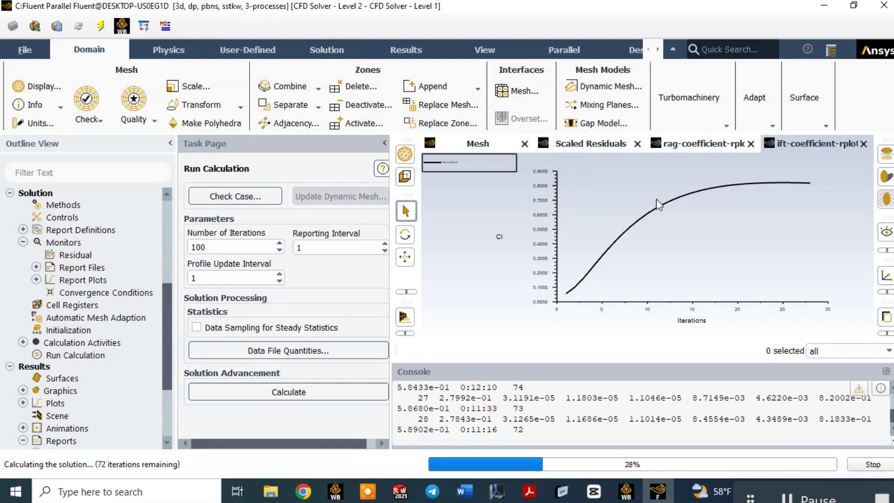
pyautogui.click(566, 144)
pyautogui.click(689, 149)
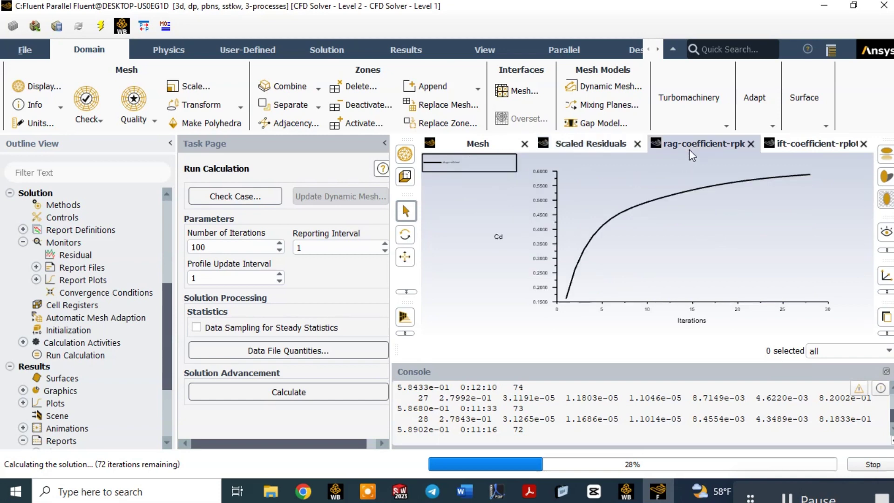
pyautogui.click(799, 147)
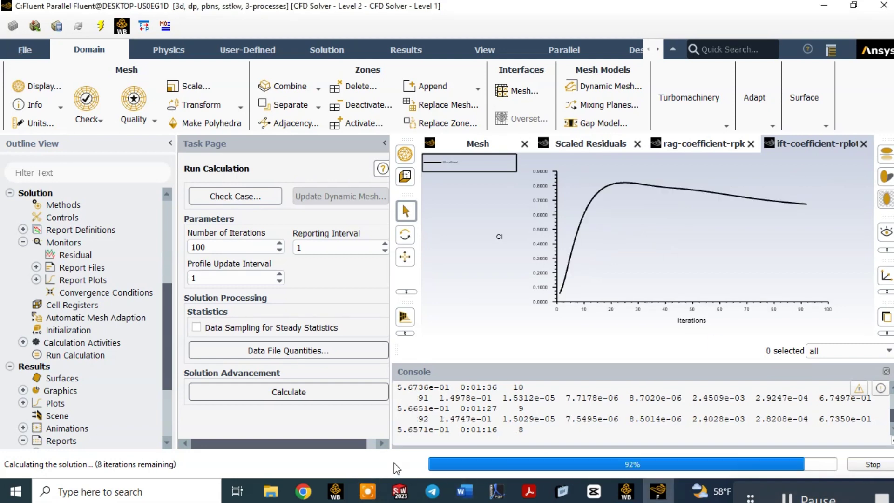
pyautogui.click(579, 145)
pyautogui.click(705, 144)
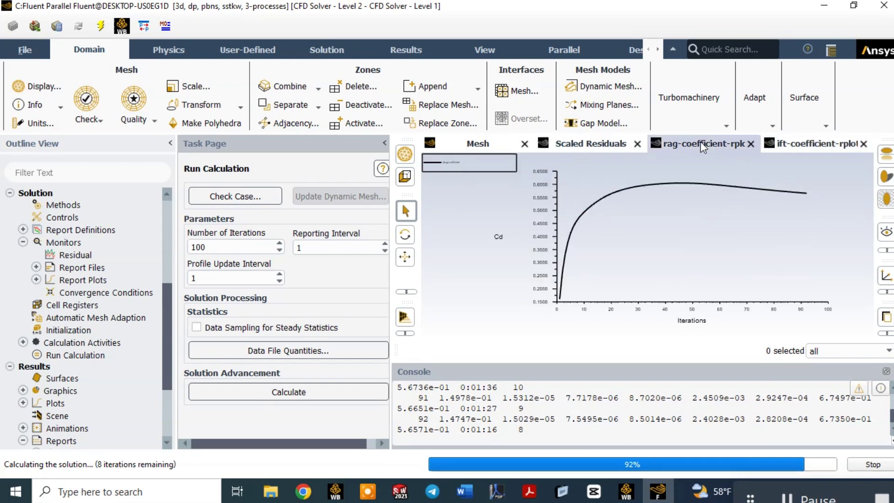
pyautogui.click(813, 144)
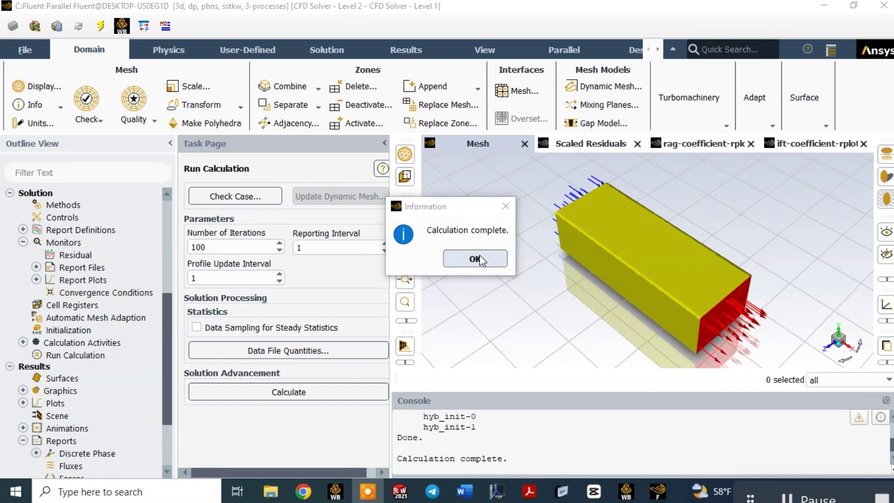
# - Dismiss the calculation message and review the final drag-coefficient and lift-coefficient plots
pyautogui.click(463, 263)
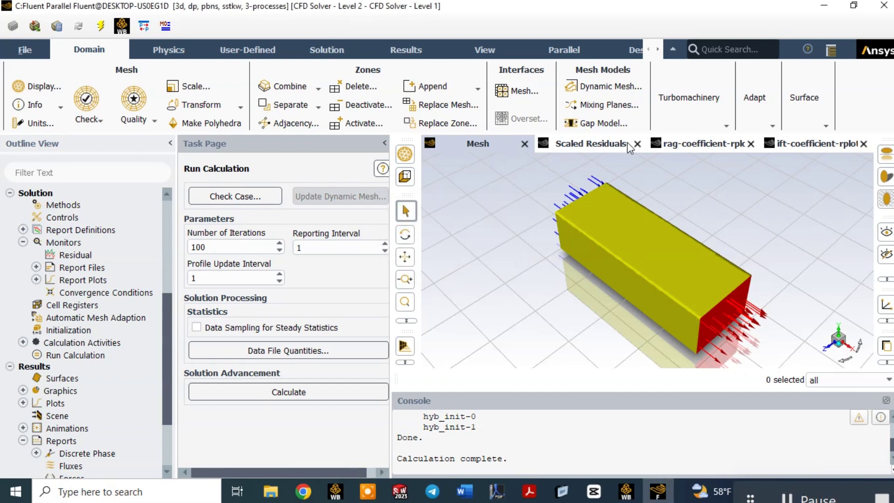
pyautogui.click(706, 141)
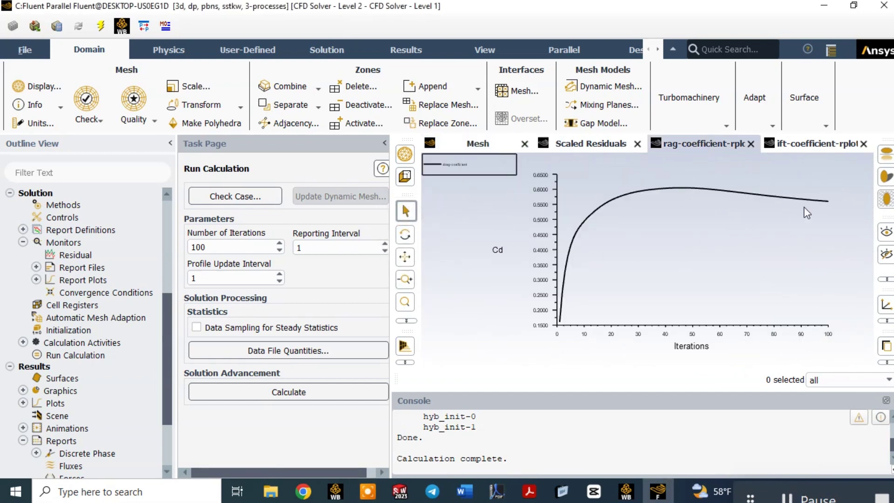
pyautogui.click(808, 154)
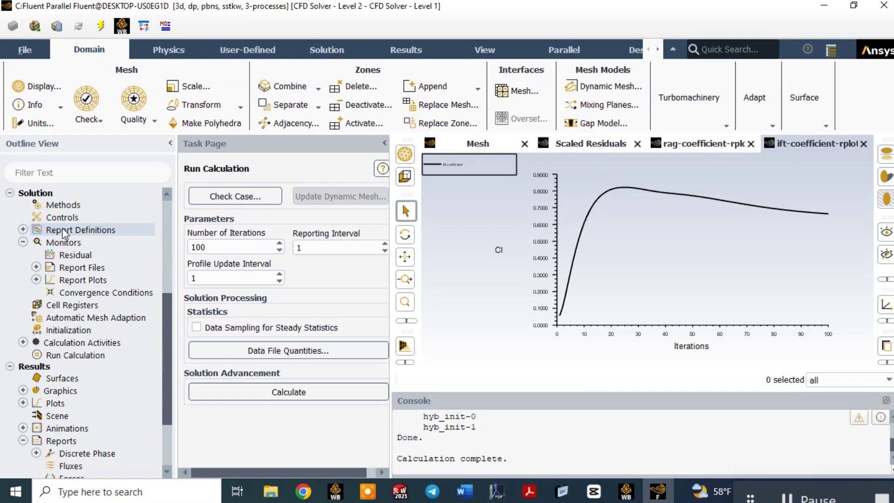
# - Compute the drag coefficient for the car zone from the drag-coefficient report definition and read its value in the console
pyautogui.click(23, 230)
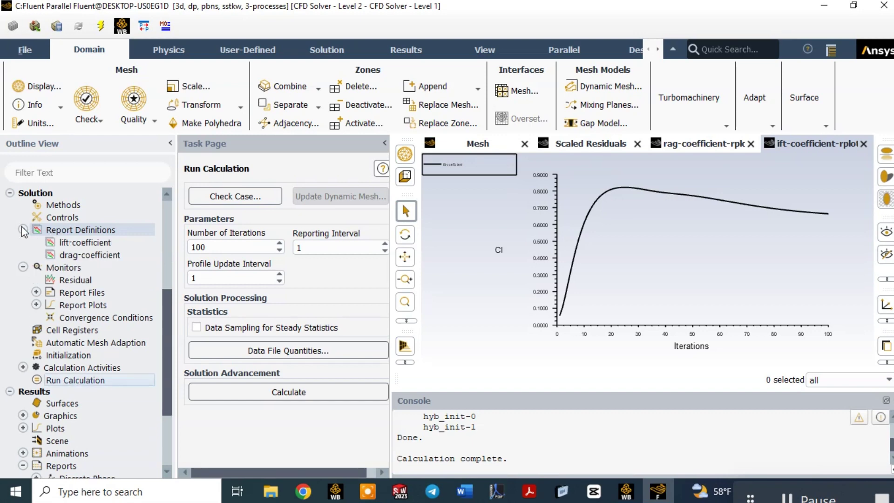
pyautogui.doubleClick(90, 256)
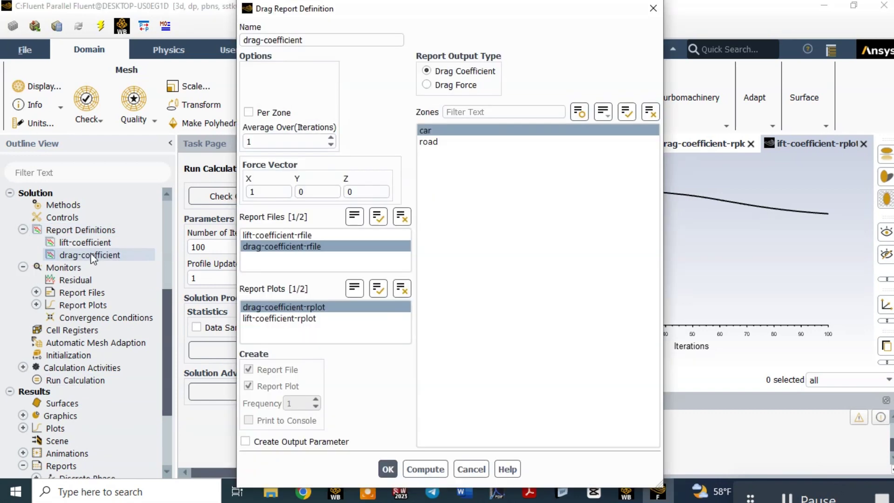
pyautogui.moveTo(415, 15); pyautogui.dragTo(214, 16)
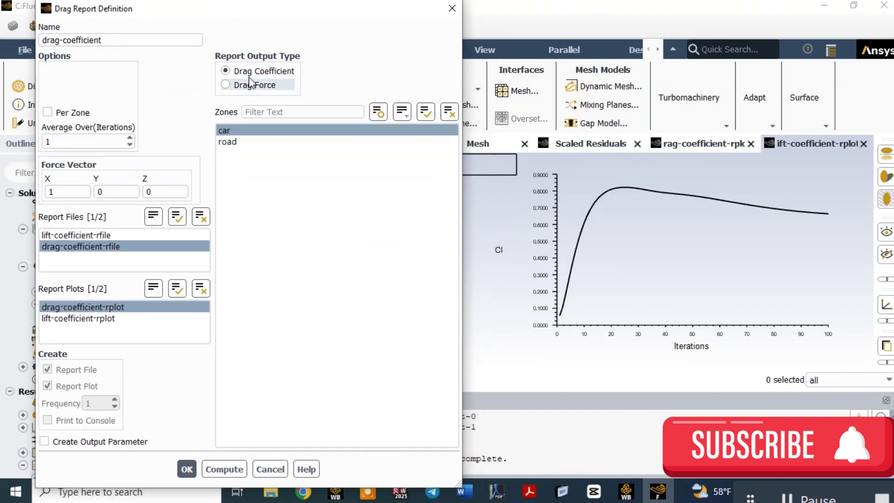
pyautogui.click(225, 469)
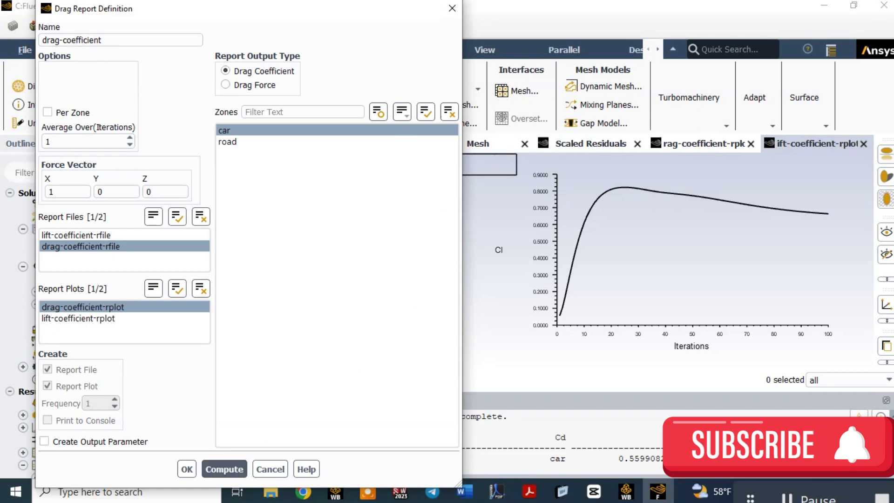
pyautogui.click(452, 8)
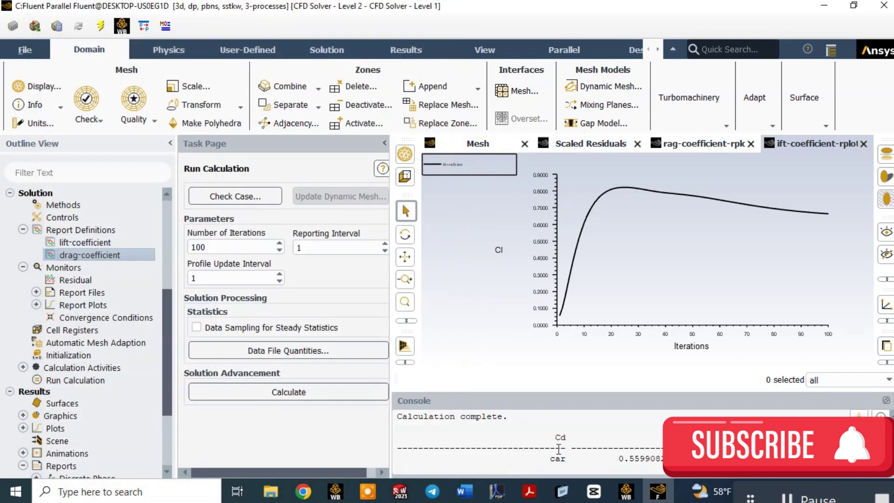
pyautogui.moveTo(551, 441); pyautogui.dragTo(568, 437)
pyautogui.click(614, 460)
pyautogui.doubleClick(645, 458)
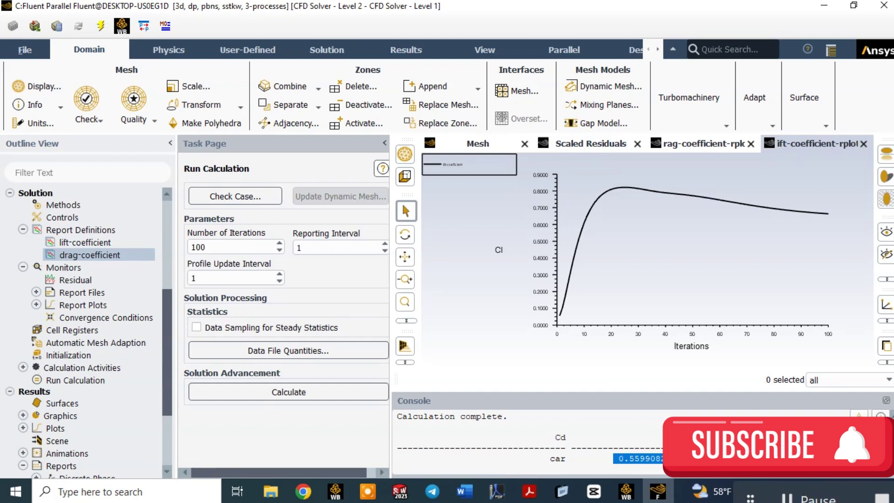
# - Compute the lift coefficient for the car zone from the lift-coefficient report definition and close the definition
pyautogui.click(73, 248)
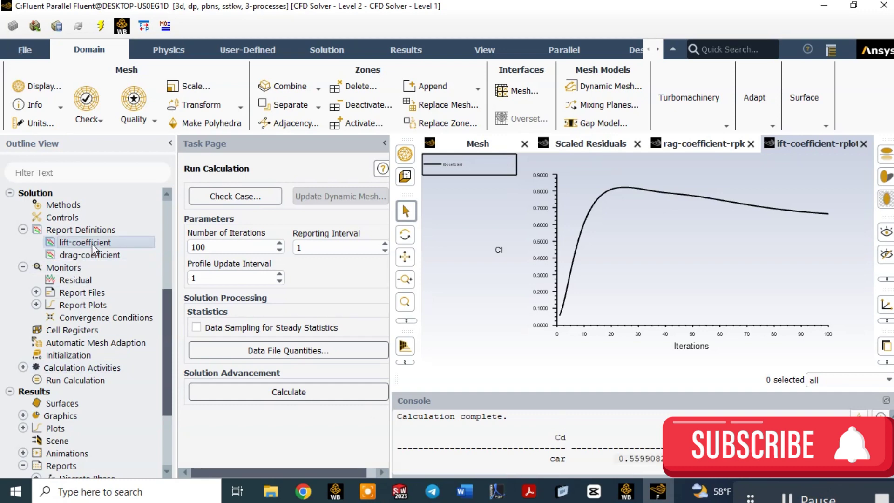
pyautogui.doubleClick(91, 244)
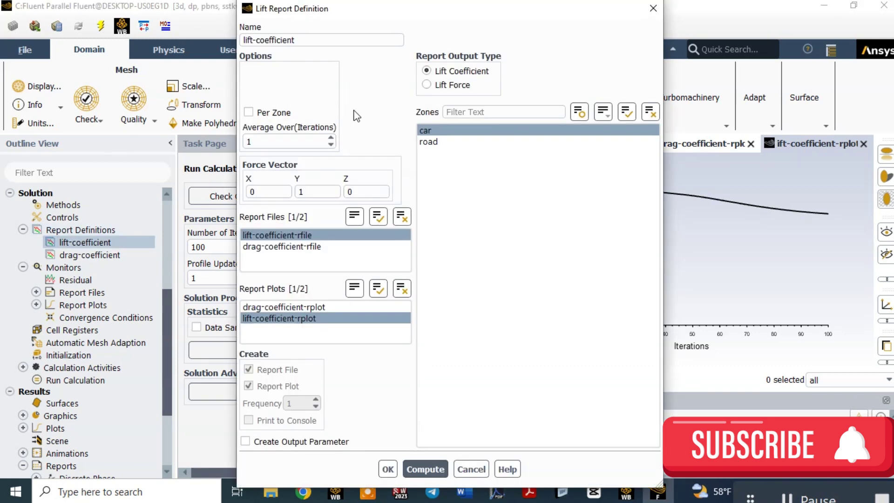
pyautogui.click(417, 469)
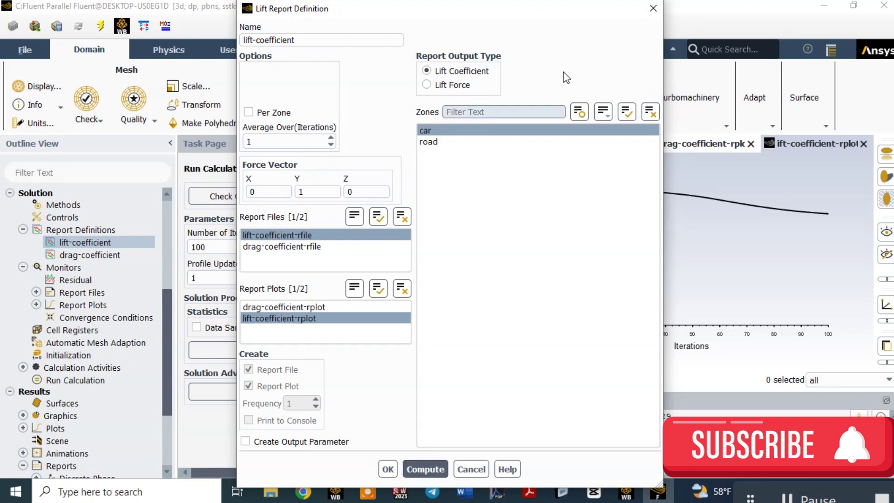
pyautogui.click(654, 10)
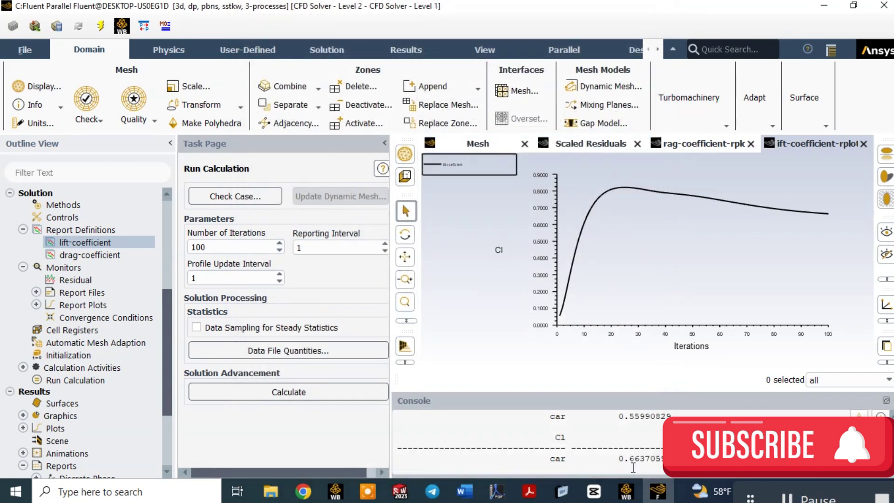